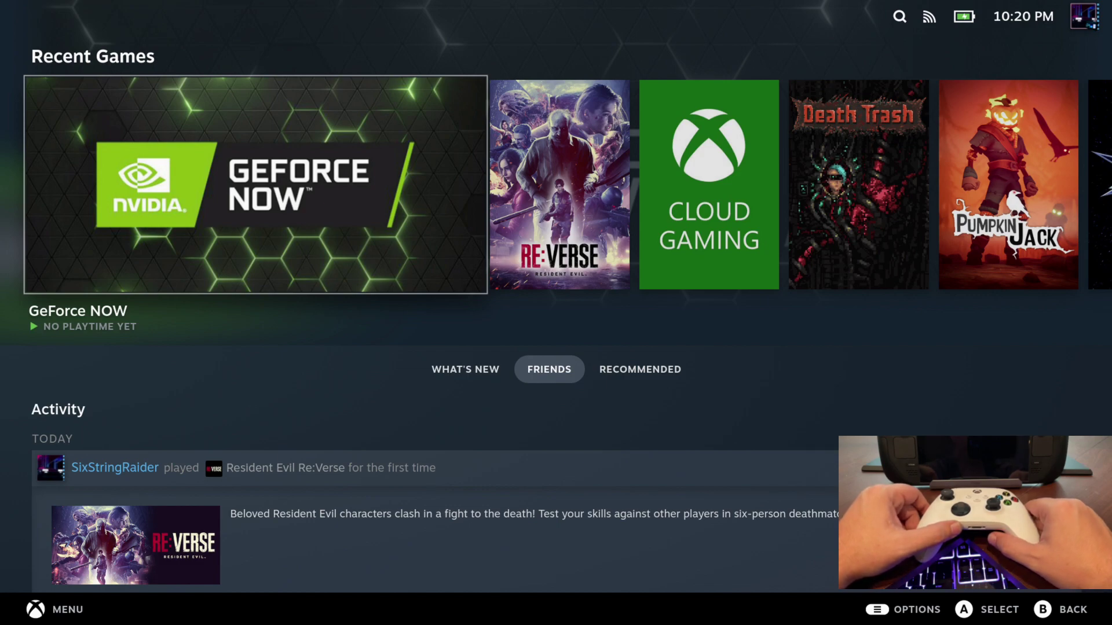
Step: Open Settings from the main menu and go to the Bluetooth category
key("super")
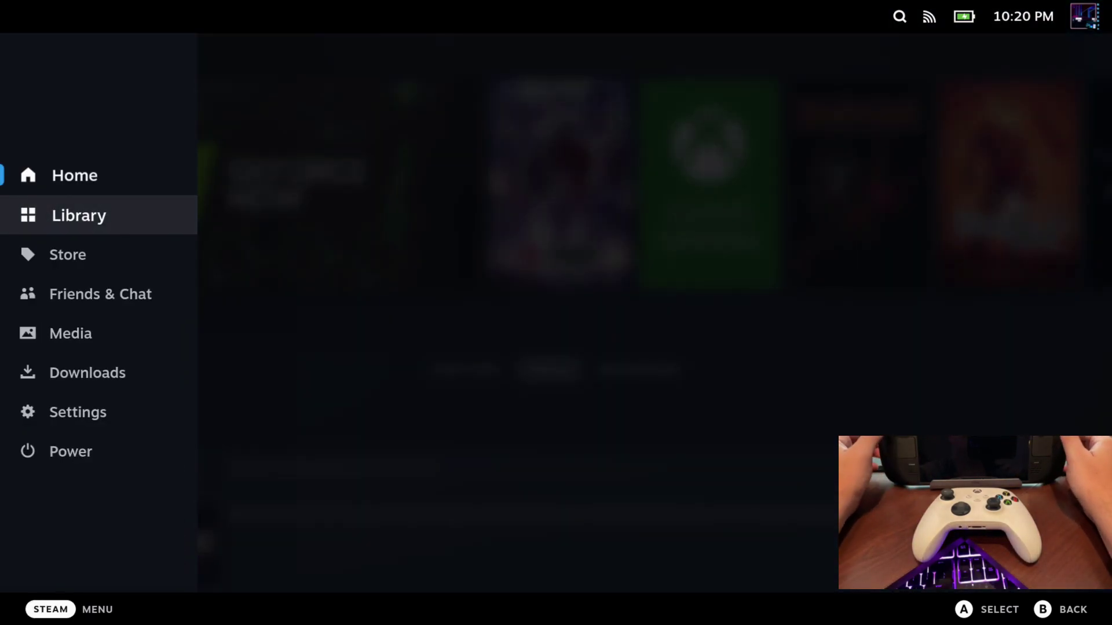
key("Down")
key("Down")
key("Down")
key("Down")
key("Down")
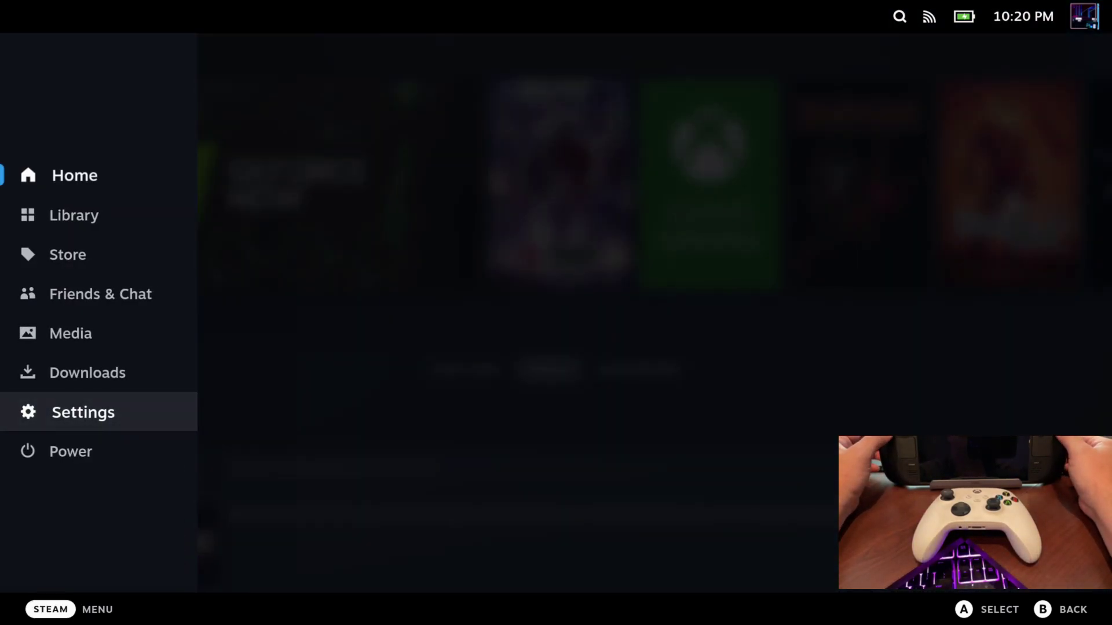
key("Return")
key("Down")
key("Down")
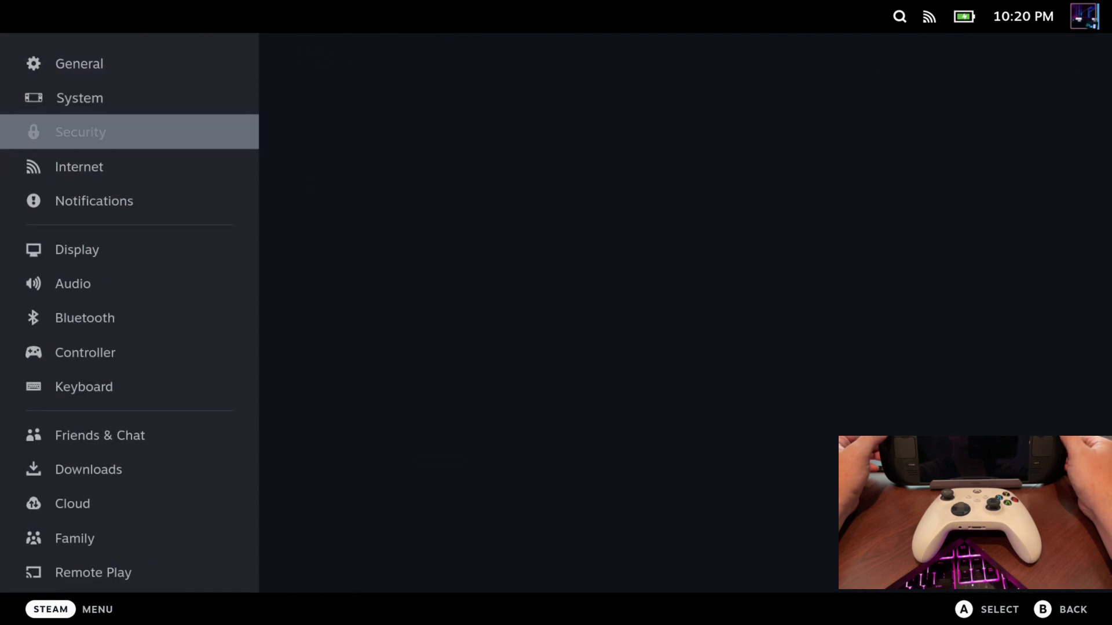
key("Down")
key("Down")
key("Down")
key("Down")
key("Down")
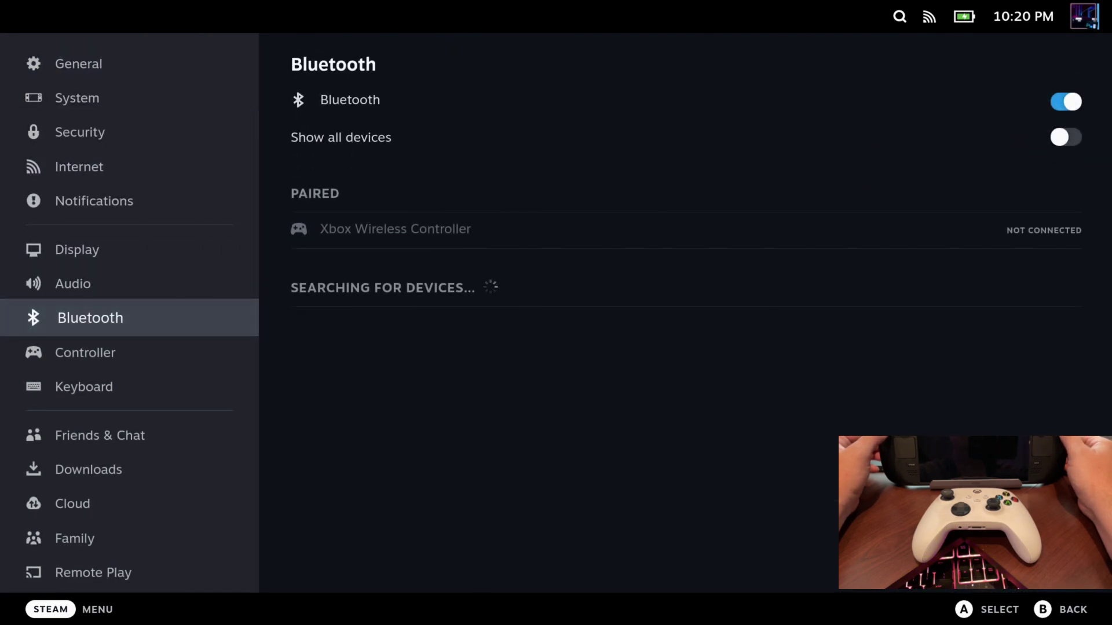
Step: Pair the Xbox Wireless Controller from Available to Pair, then bring up the main menu with it
key("Right")
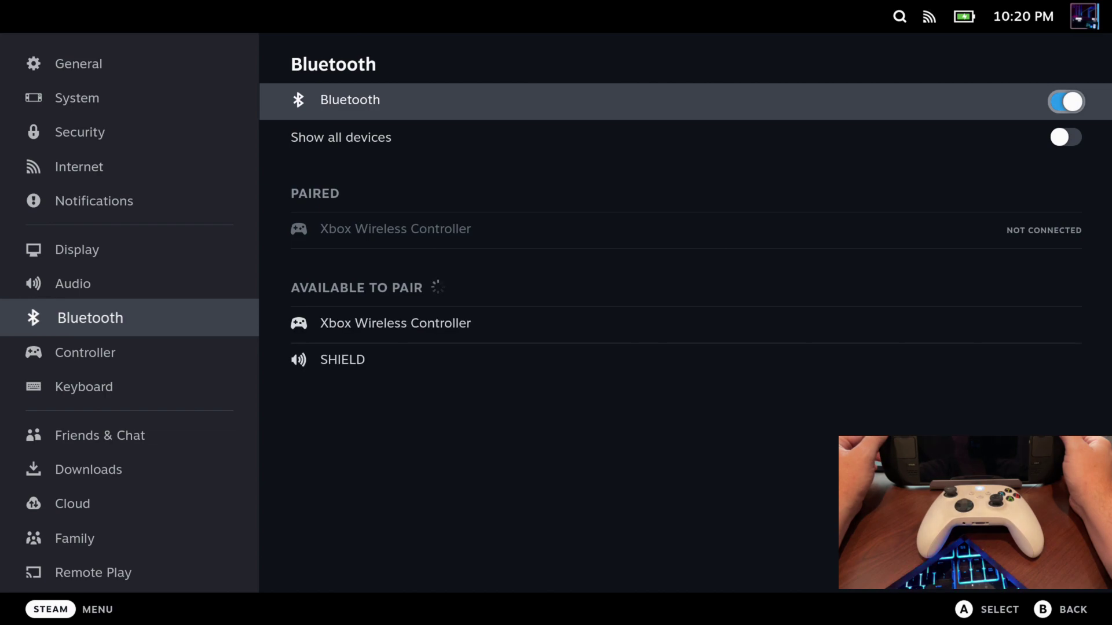
key("Down")
key("Down")
key("Down")
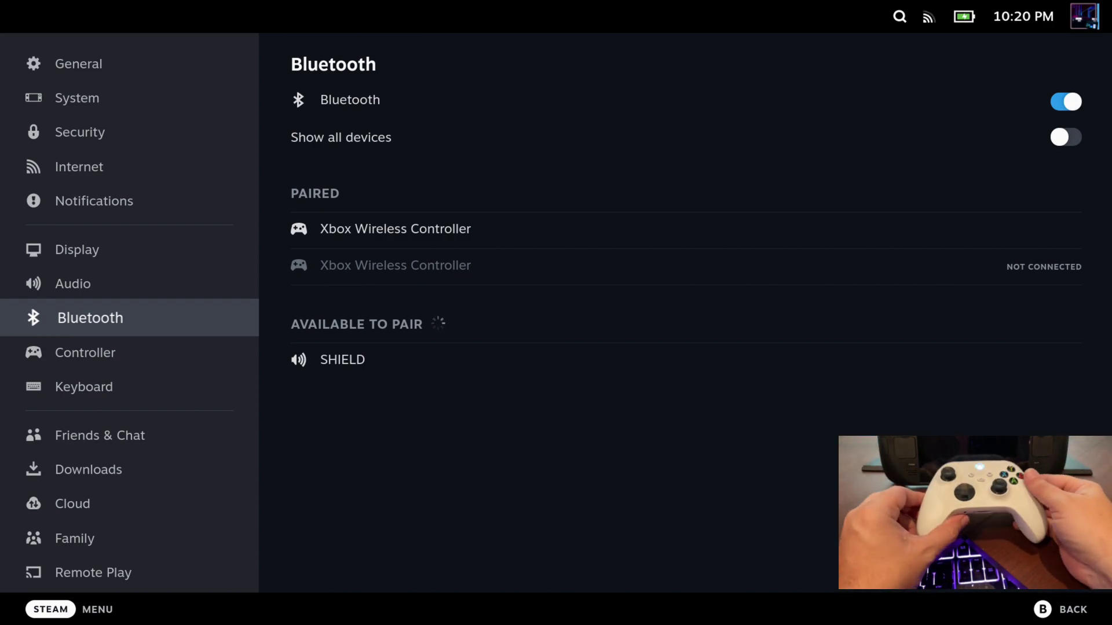
key("super")
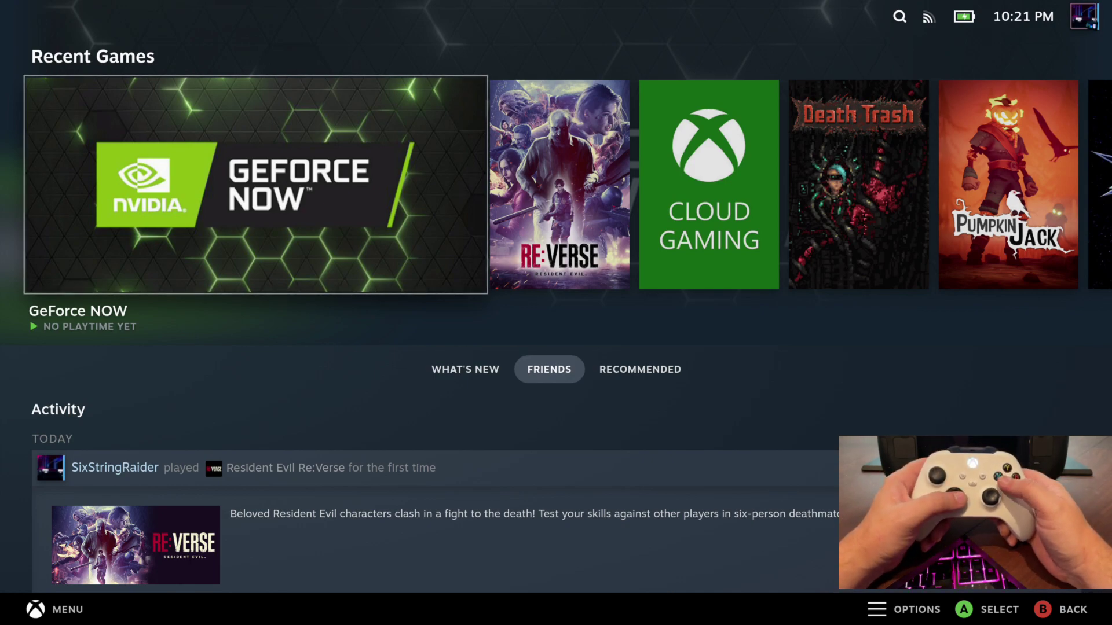
Step: Move right through Recent Games to Pumpkin Jack and Control, then back left to GeForce NOW
key("Right")
key("Right")
key("Right")
key("Right")
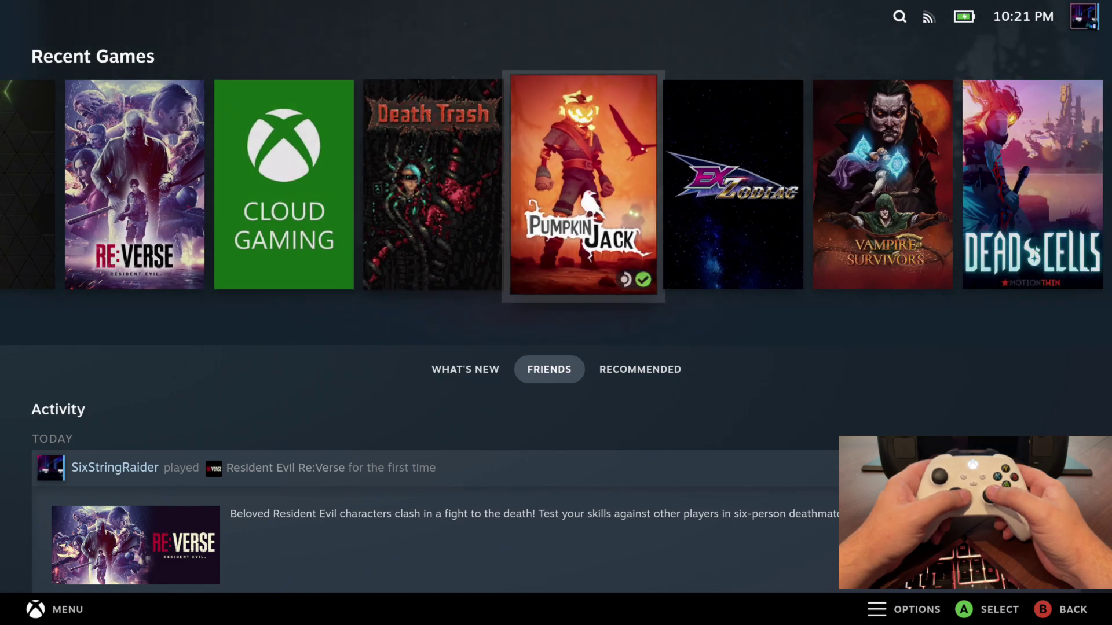
key("Right")
key("Right")
key("Right")
key("Right")
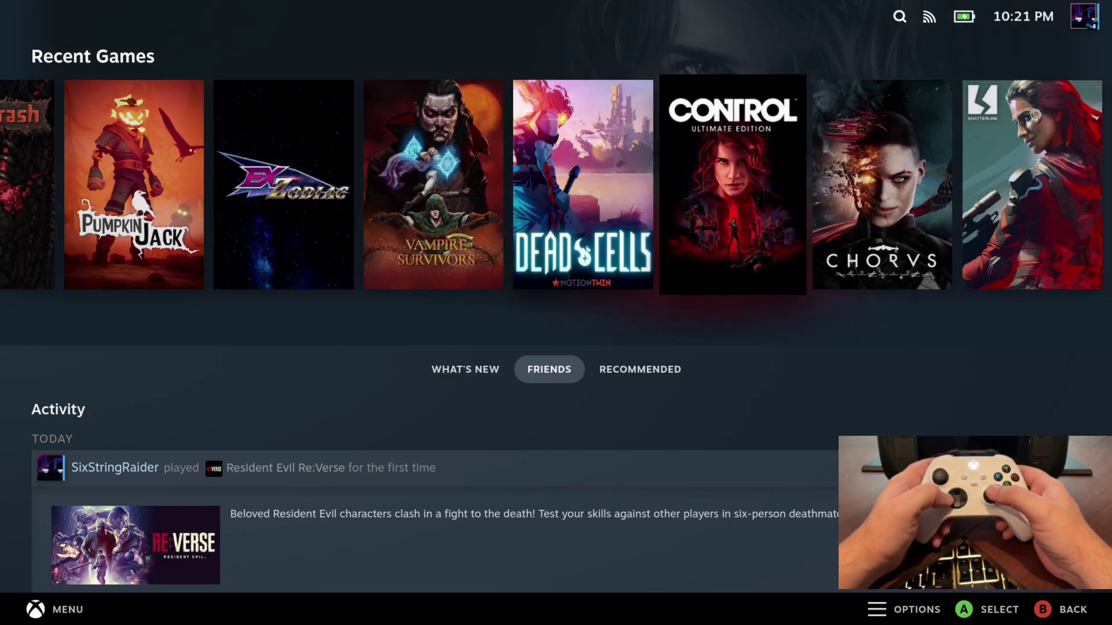
key("Left")
key("Left")
key("Left")
key("Left")
key("Left")
key("Left")
key("Left")
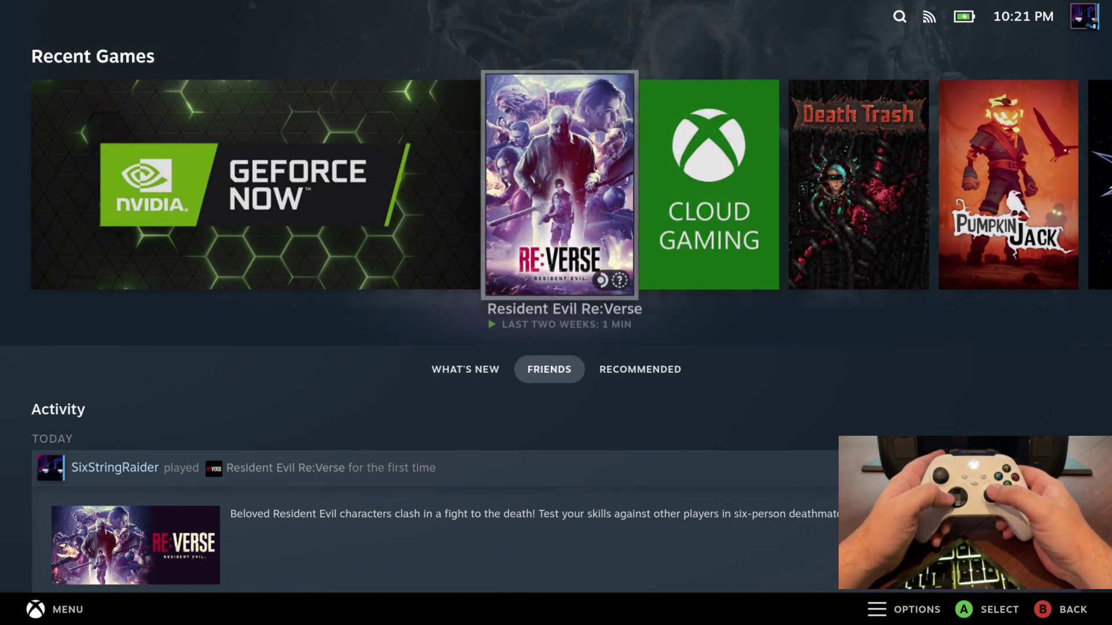
key("Left")
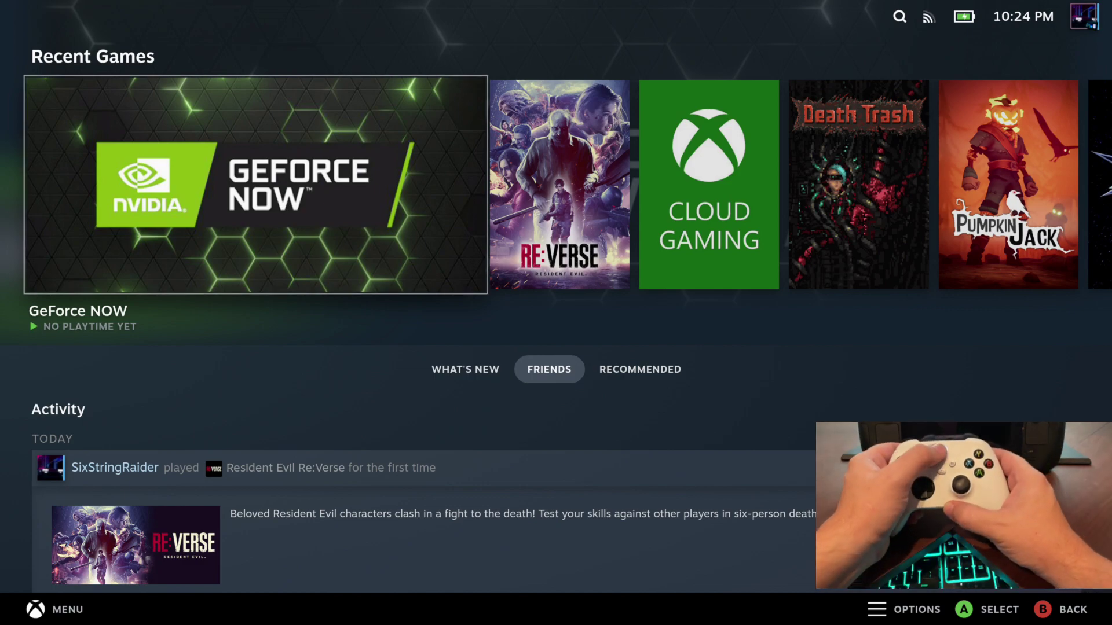
key("super")
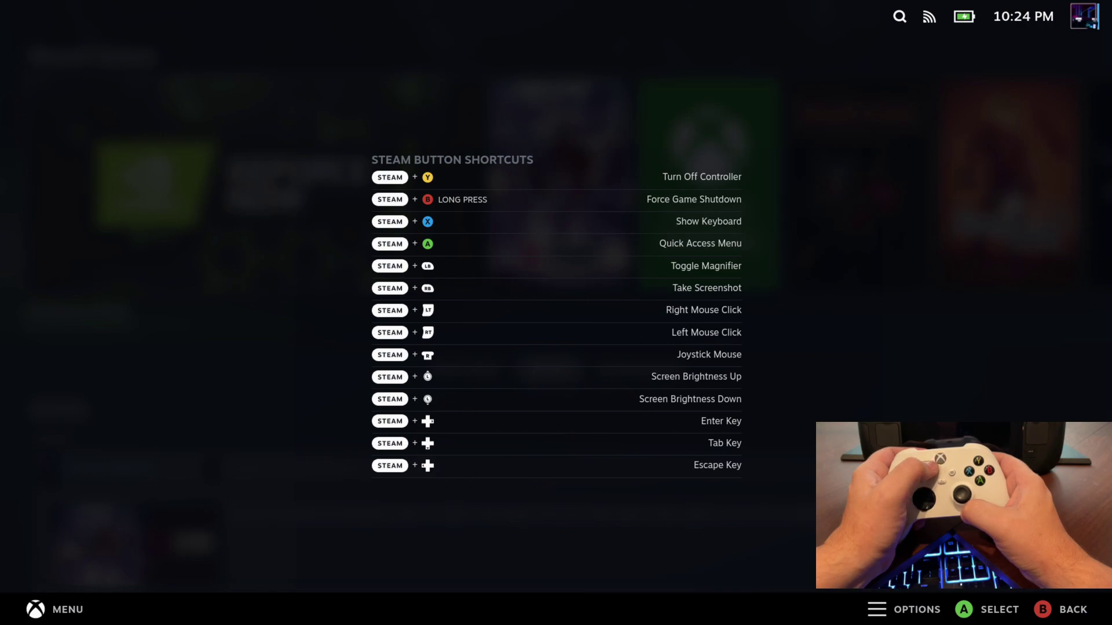
key("Escape")
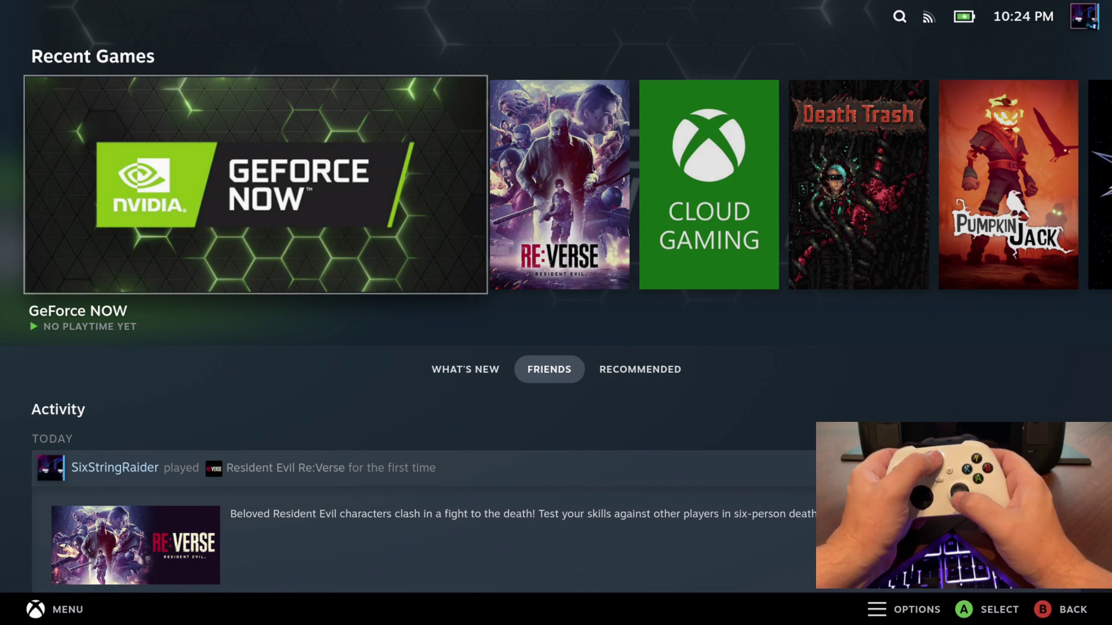
key("super")
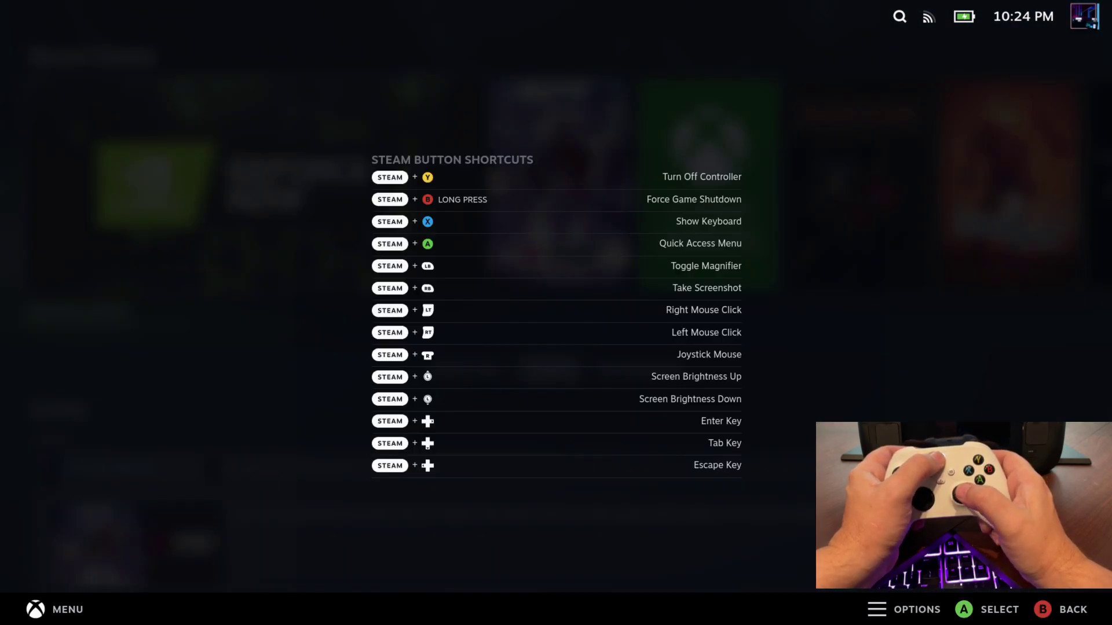
key("Escape")
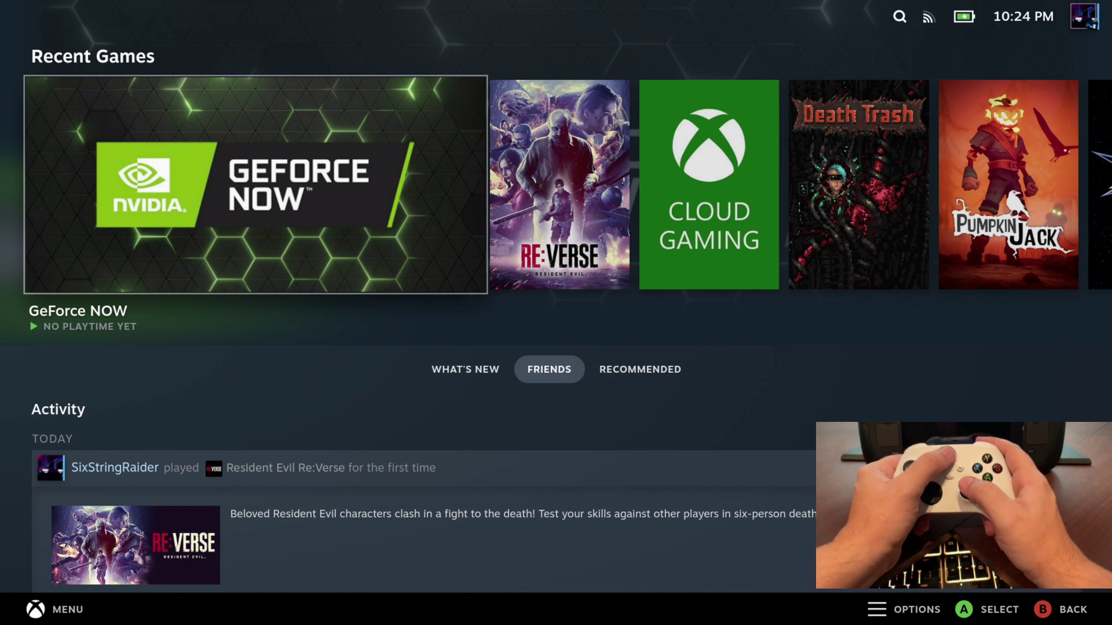
Step: Open the GeForce NOW game page, return Home, and capture a Home screen screenshot
key("Right")
key("Right")
key("Right")
key("Right")
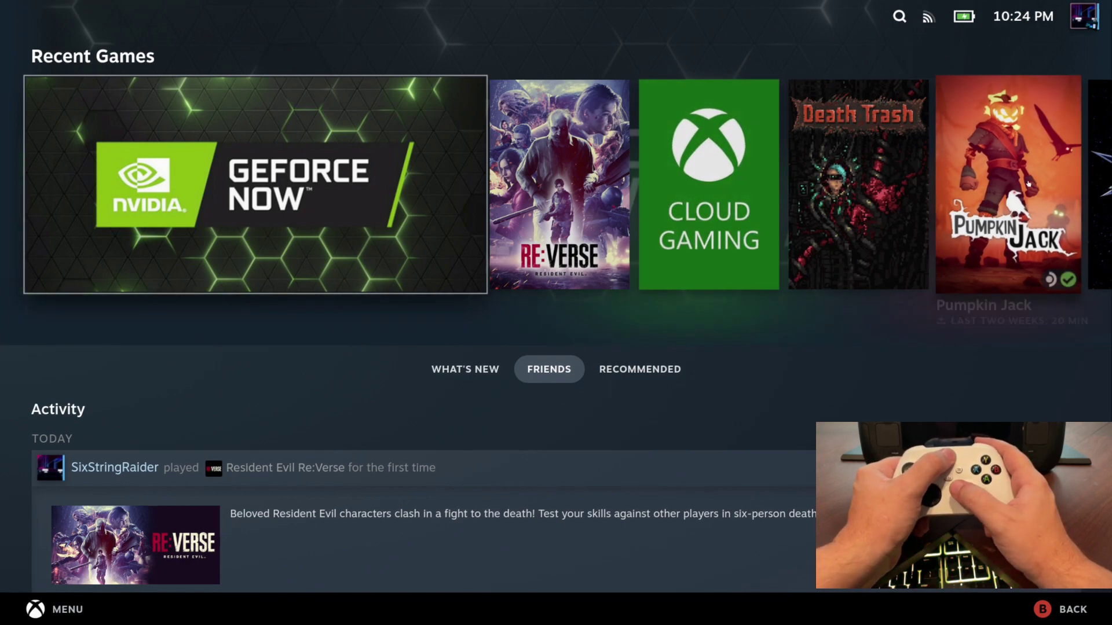
key("Left")
key("Left")
key("Left")
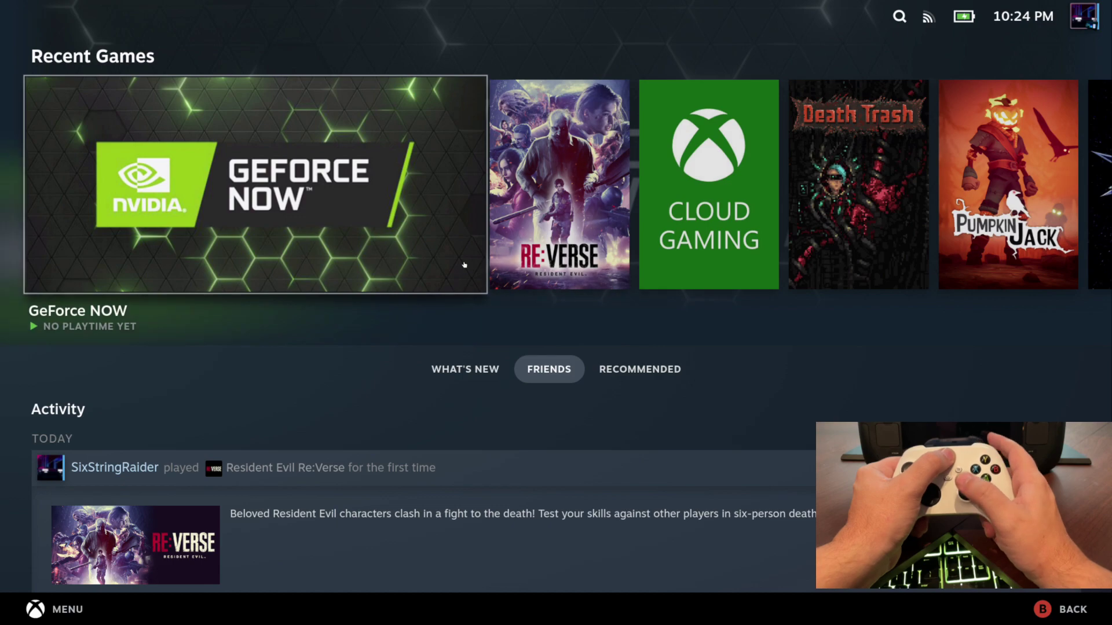
key("Return")
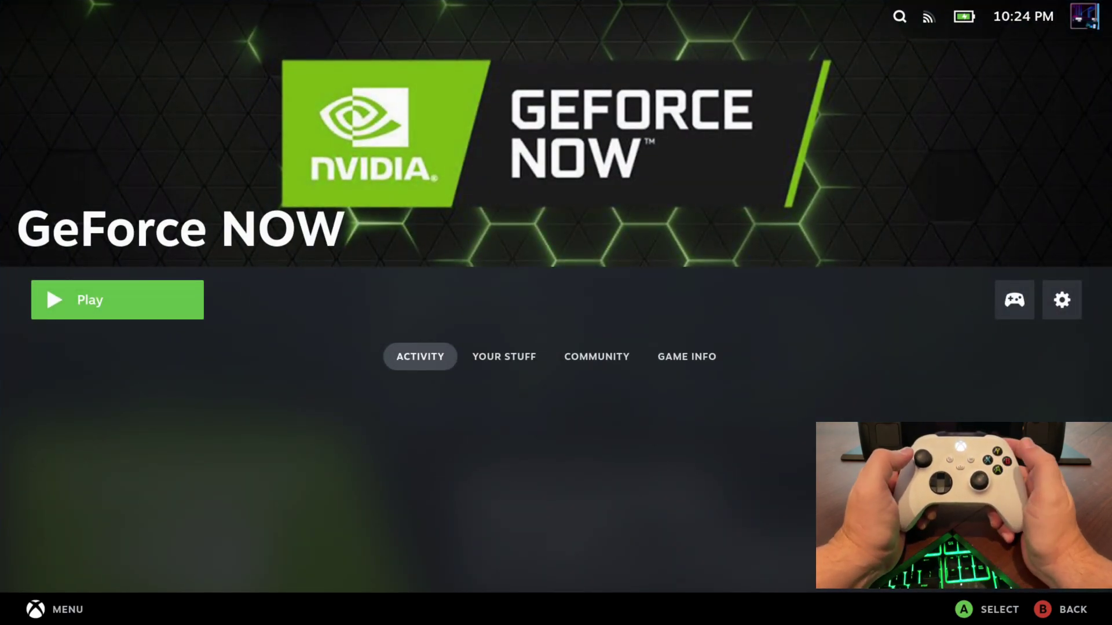
key("Escape")
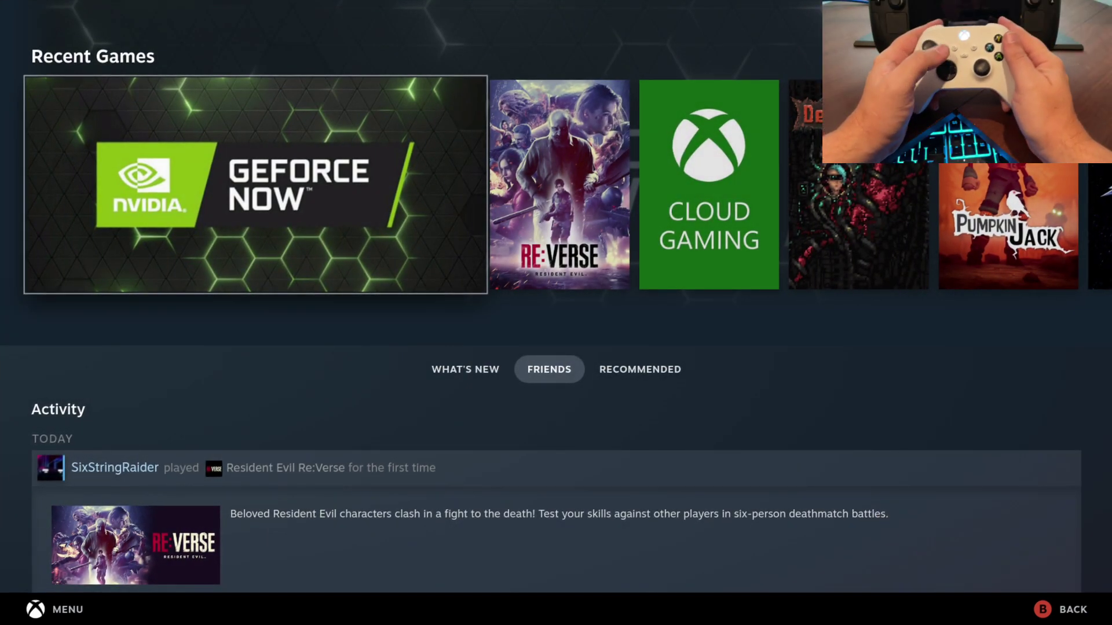
key("F12")
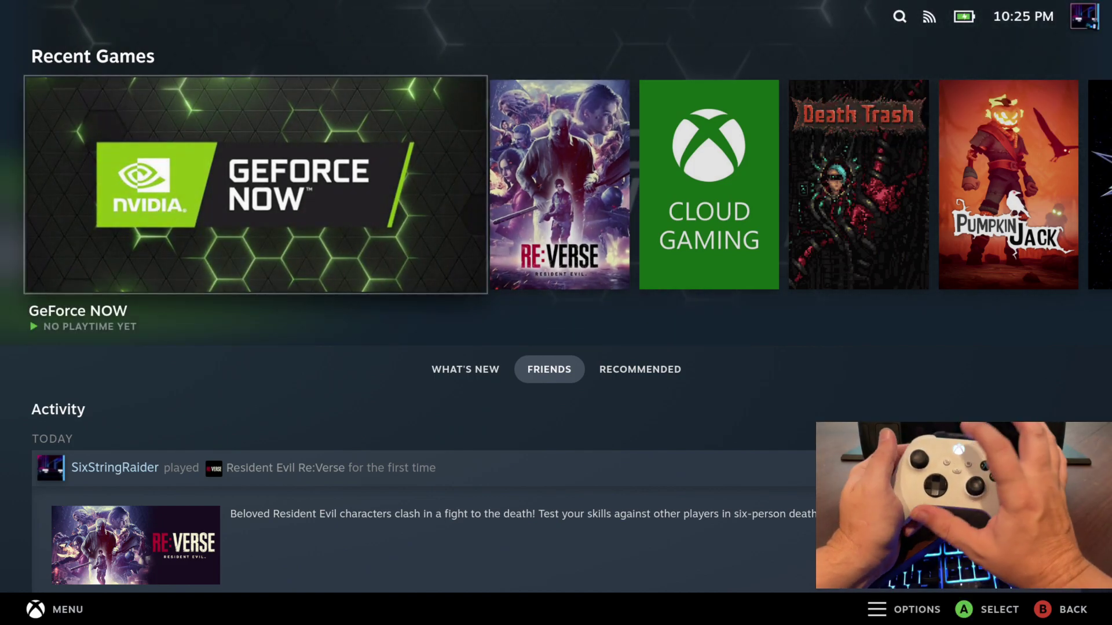
key("super")
key("Down")
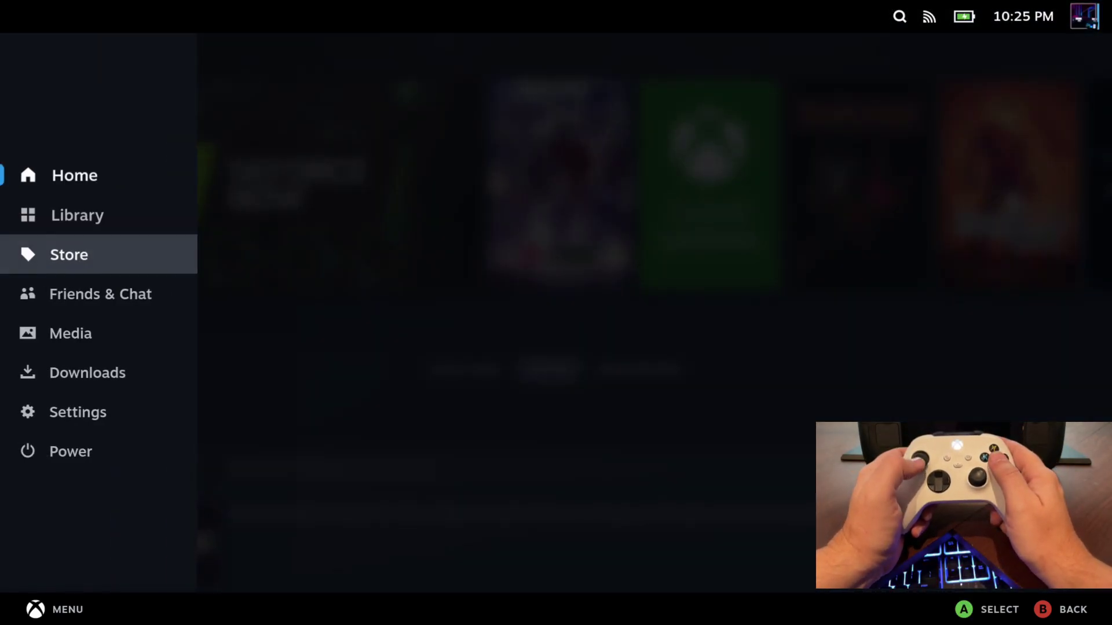
key("Down")
key("Up")
key("Up")
key("Up")
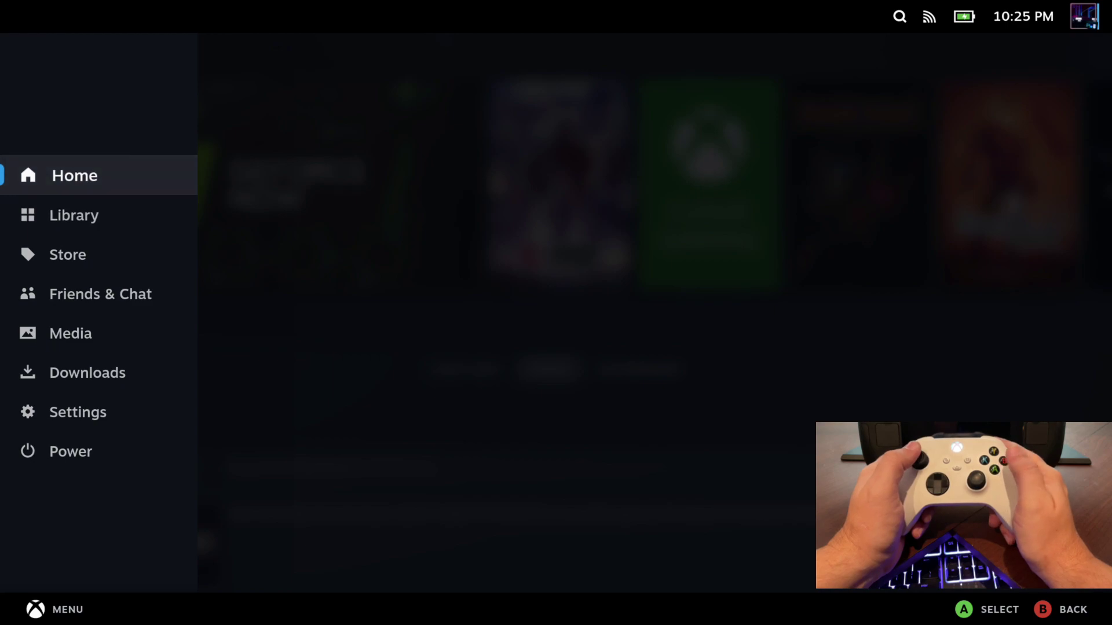
key("Return")
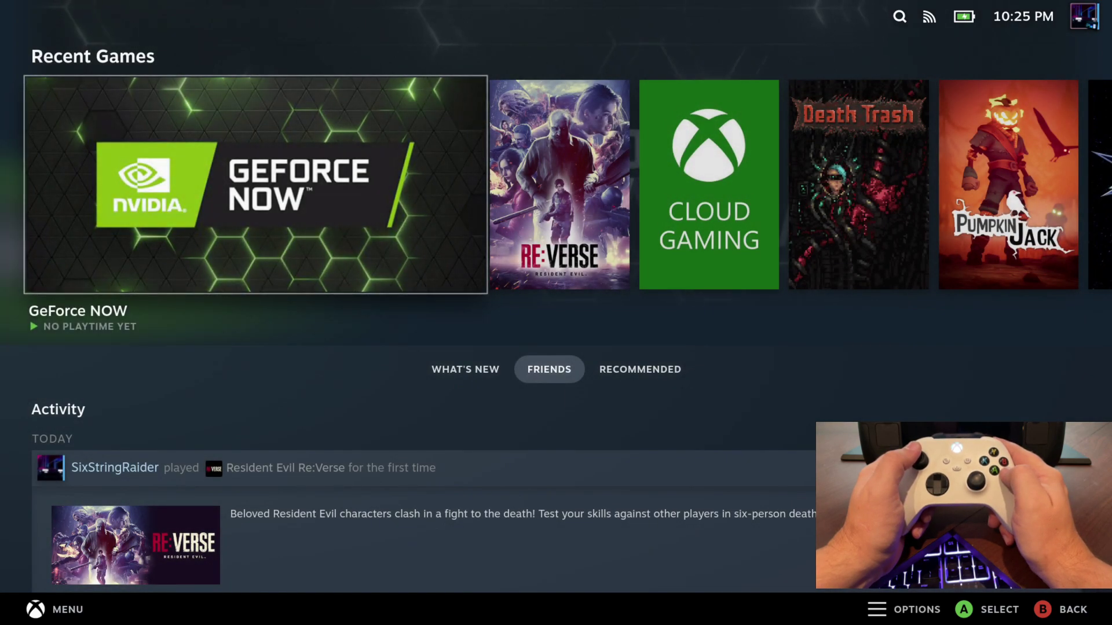
key("ctrl+2")
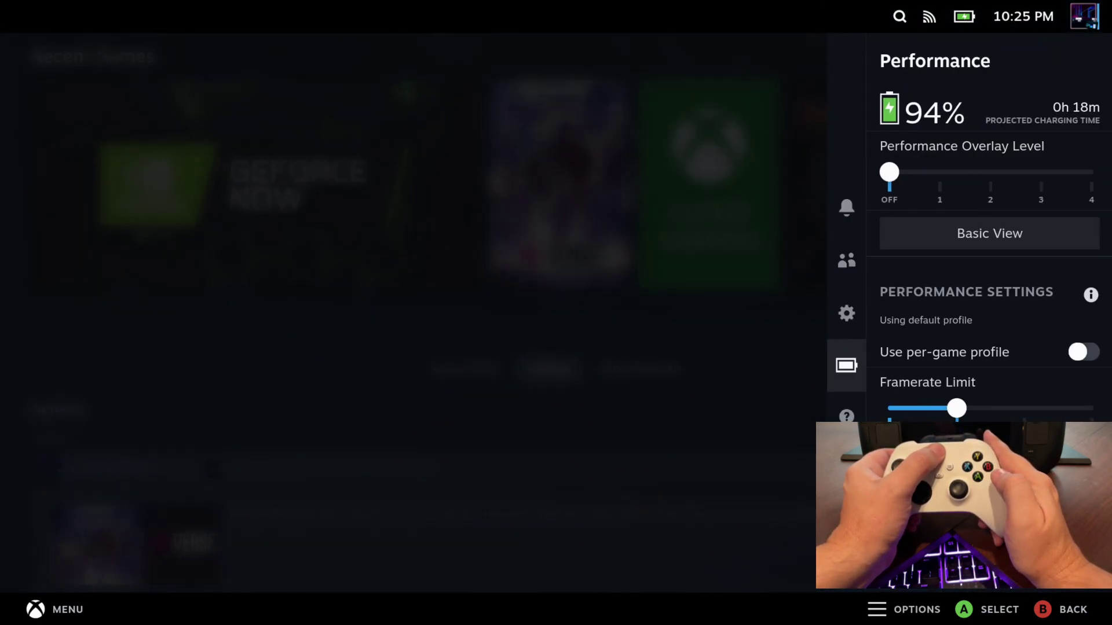
key("Up")
key("Up")
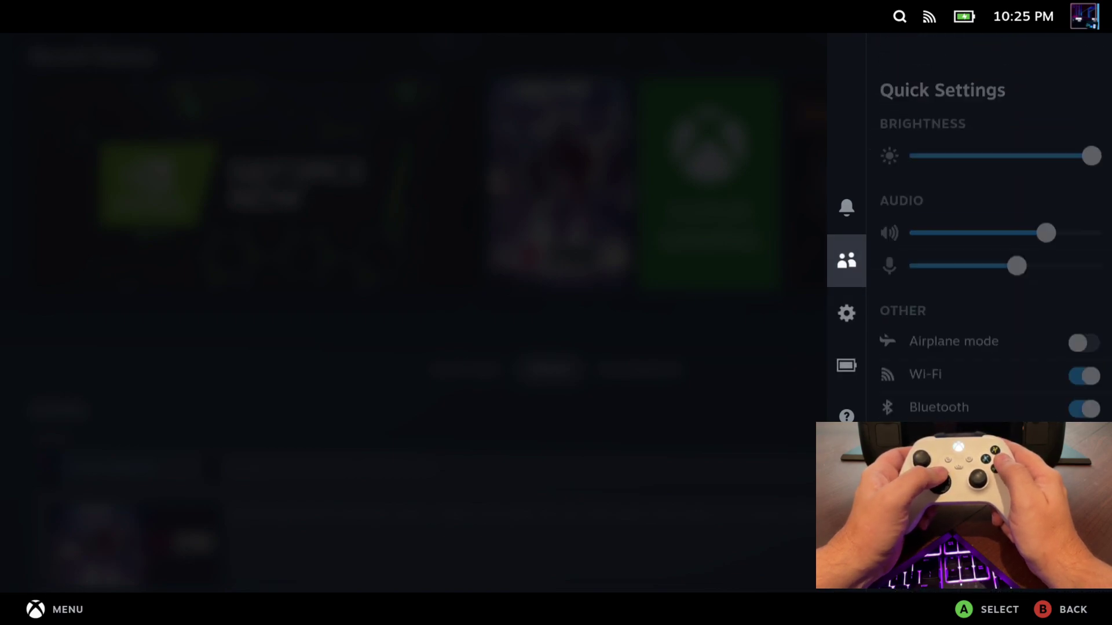
key("Down")
key("Down")
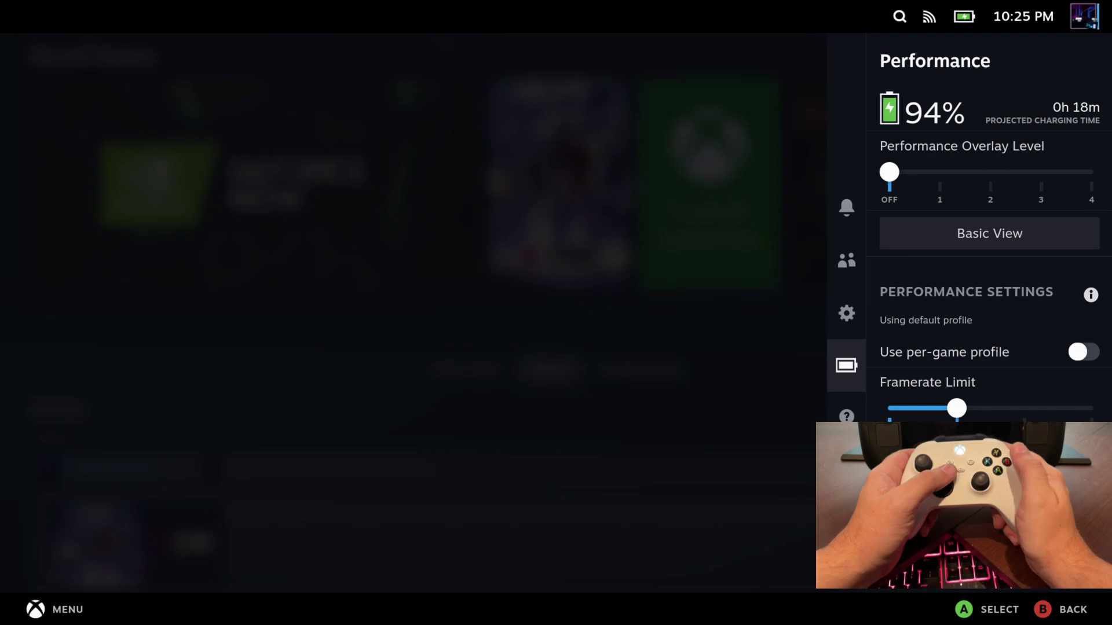
key("Escape")
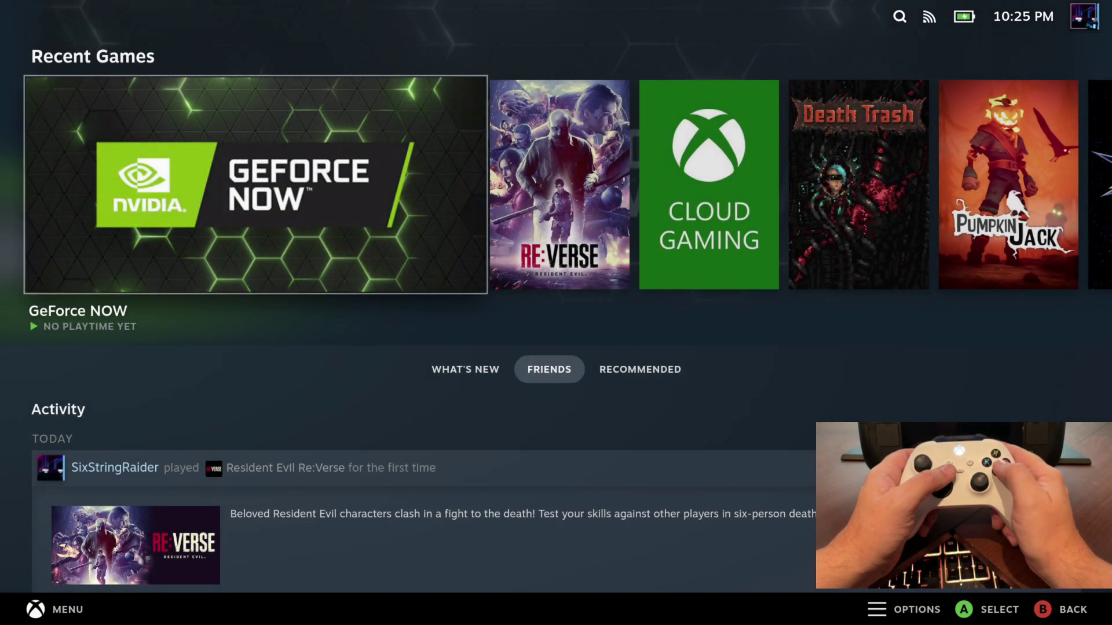
key("y")
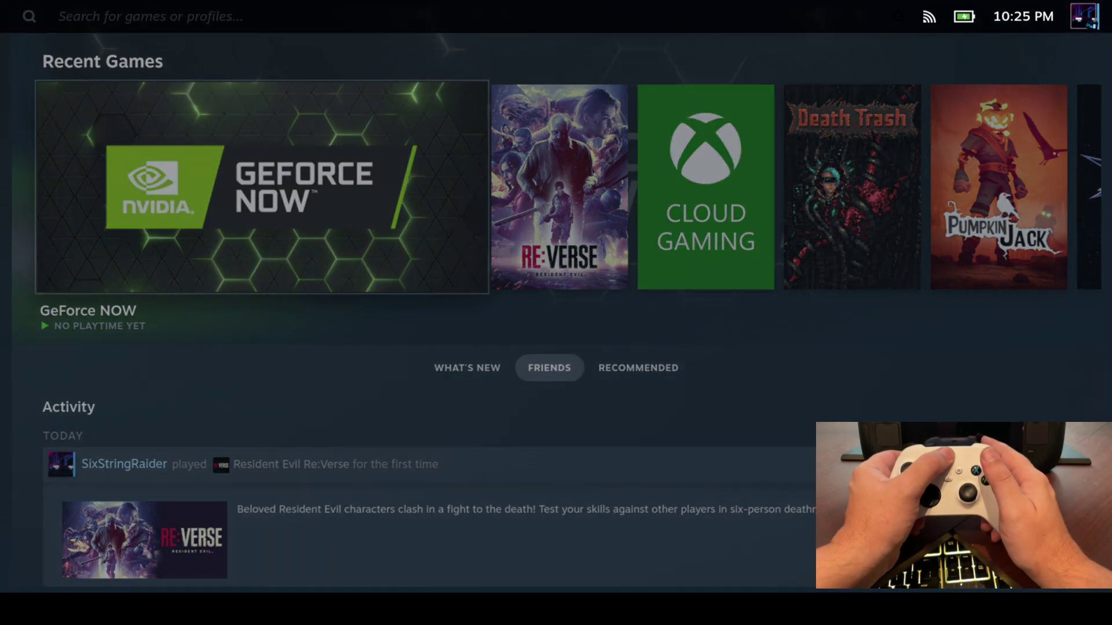
key("Right")
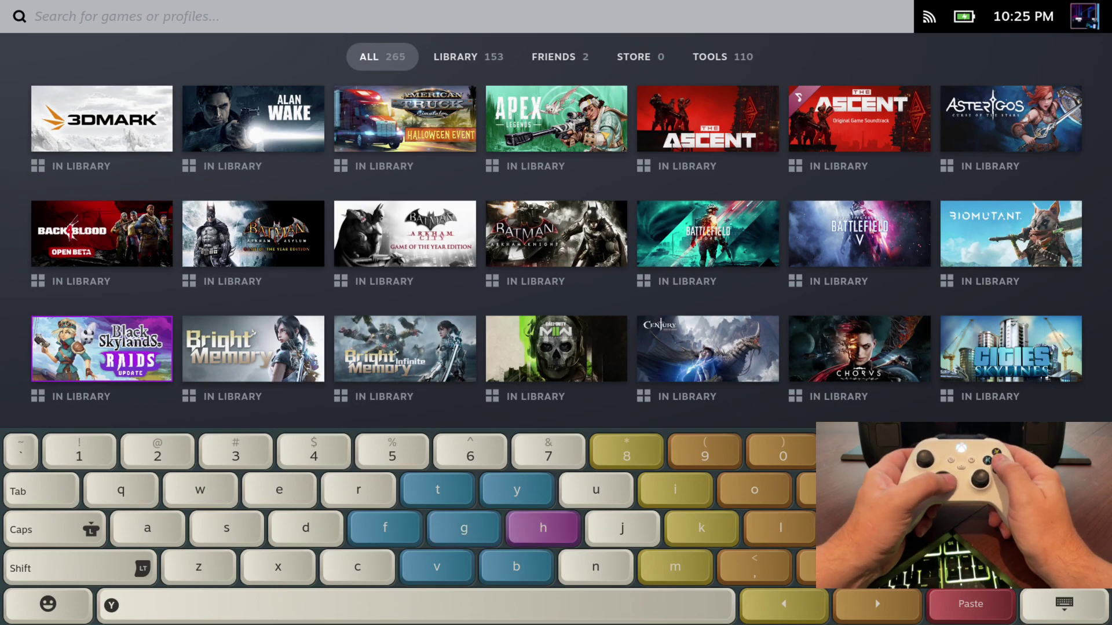
key("Right")
key("Right")
key("Right")
key("Left")
key("Left")
key("Left")
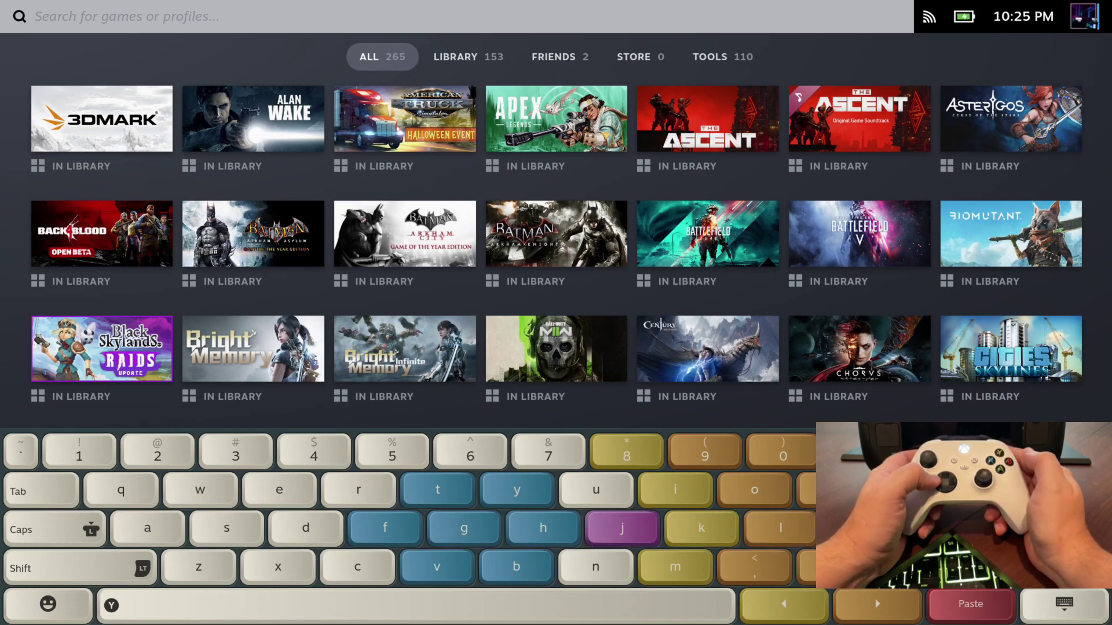
key("Left")
key("Left")
key("Left")
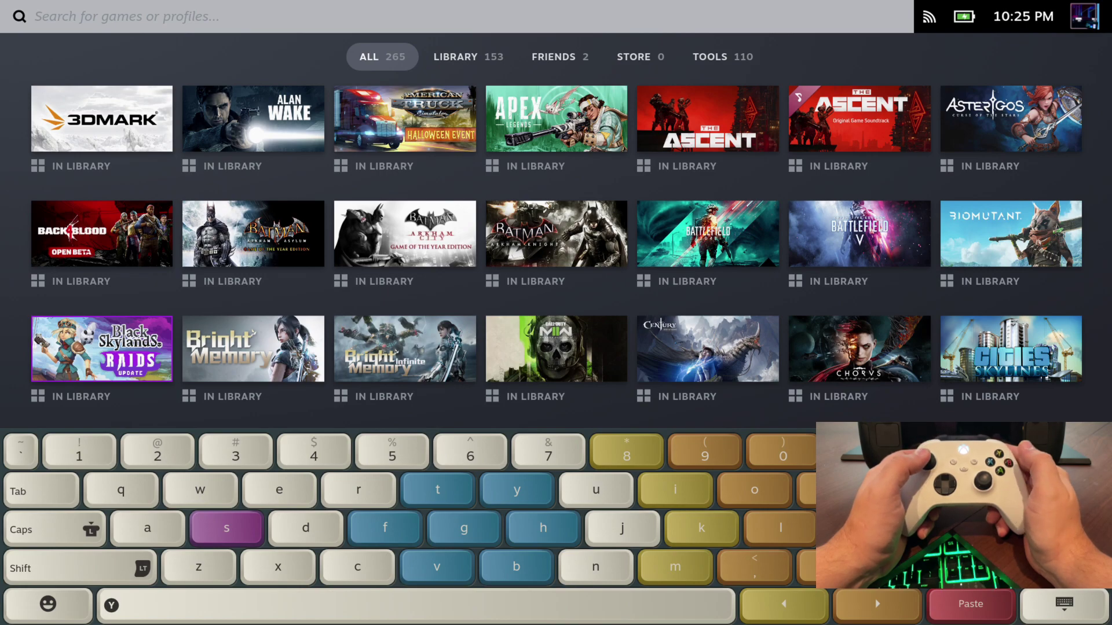
key("Escape")
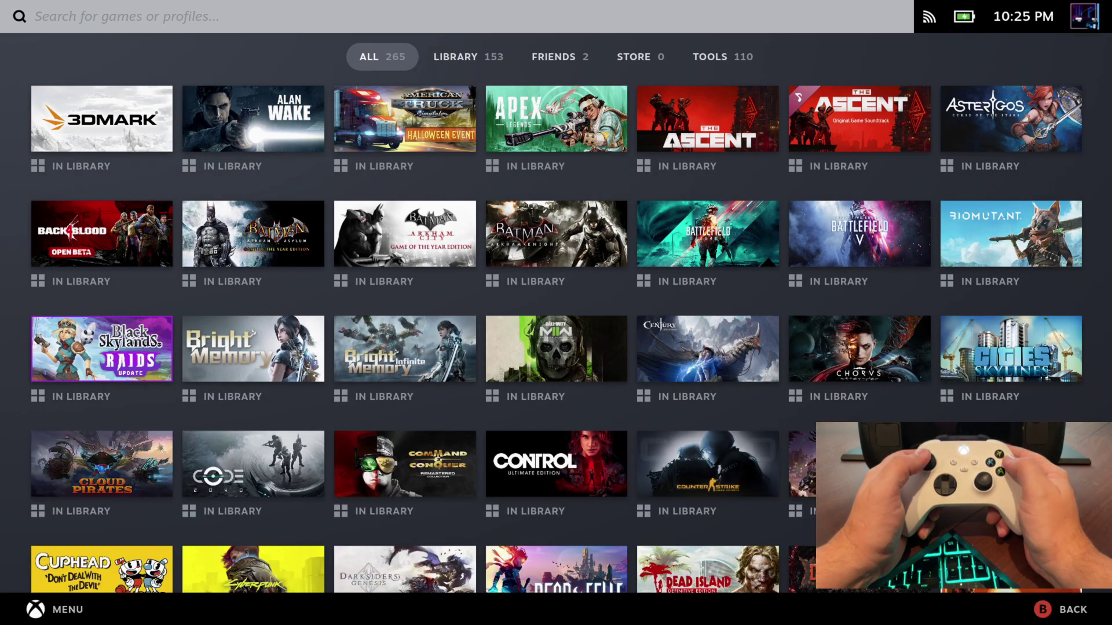
key("Escape")
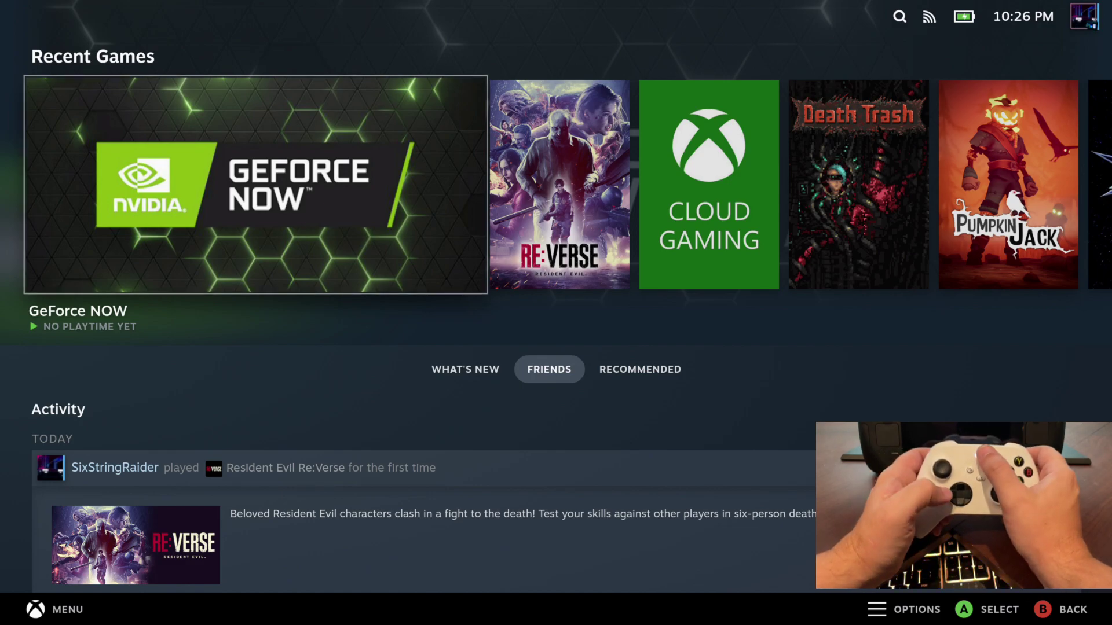
key("Return")
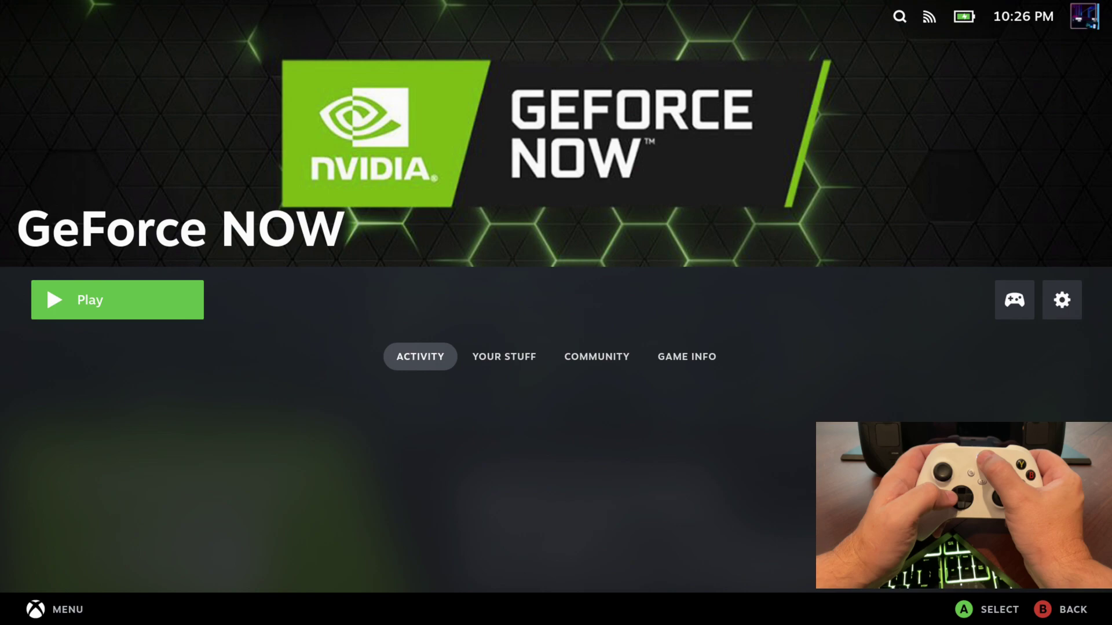
key("Escape")
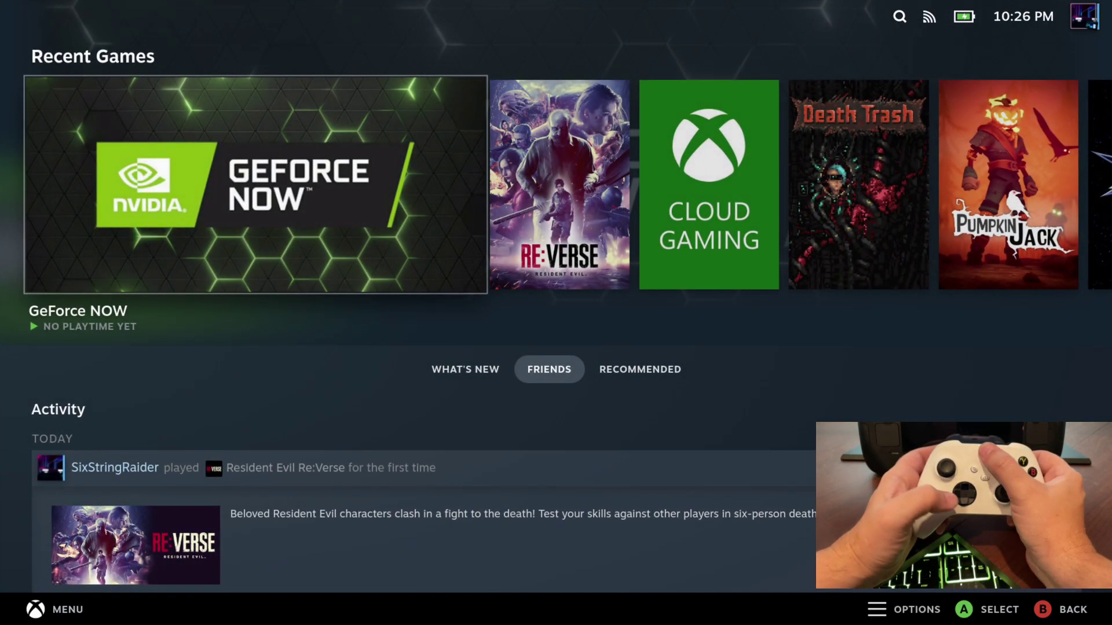
key("Right")
key("Right")
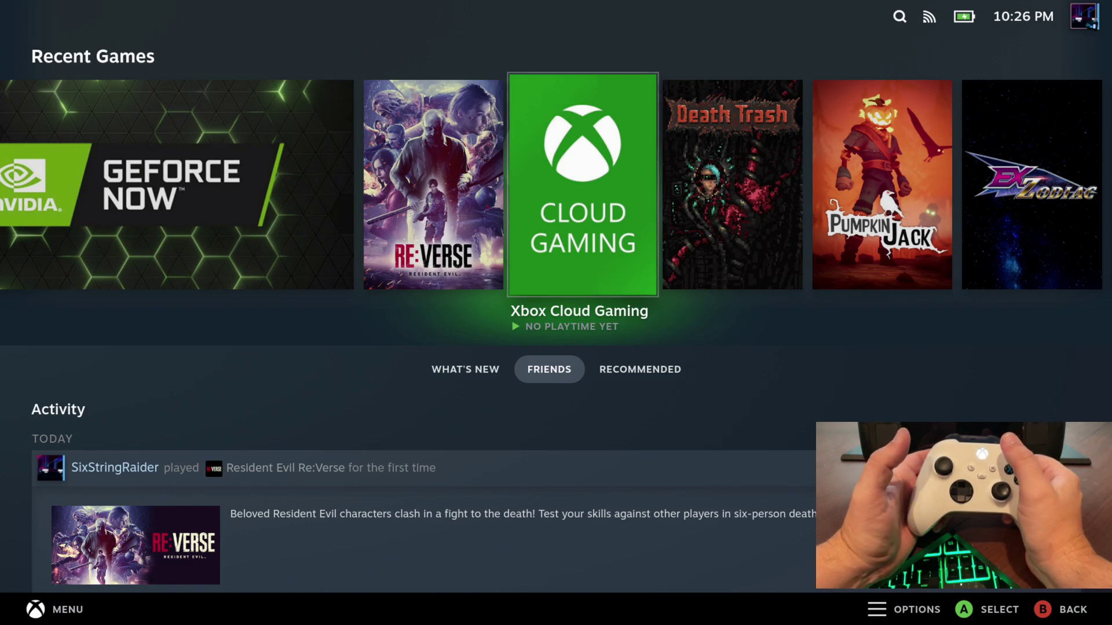
key("Right")
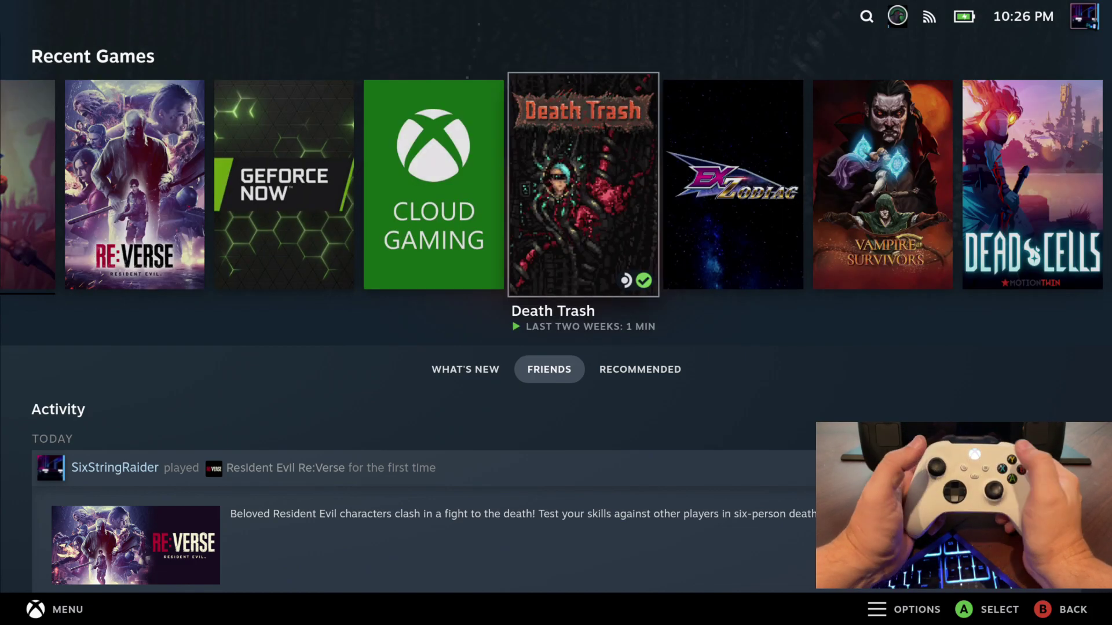
key("Escape")
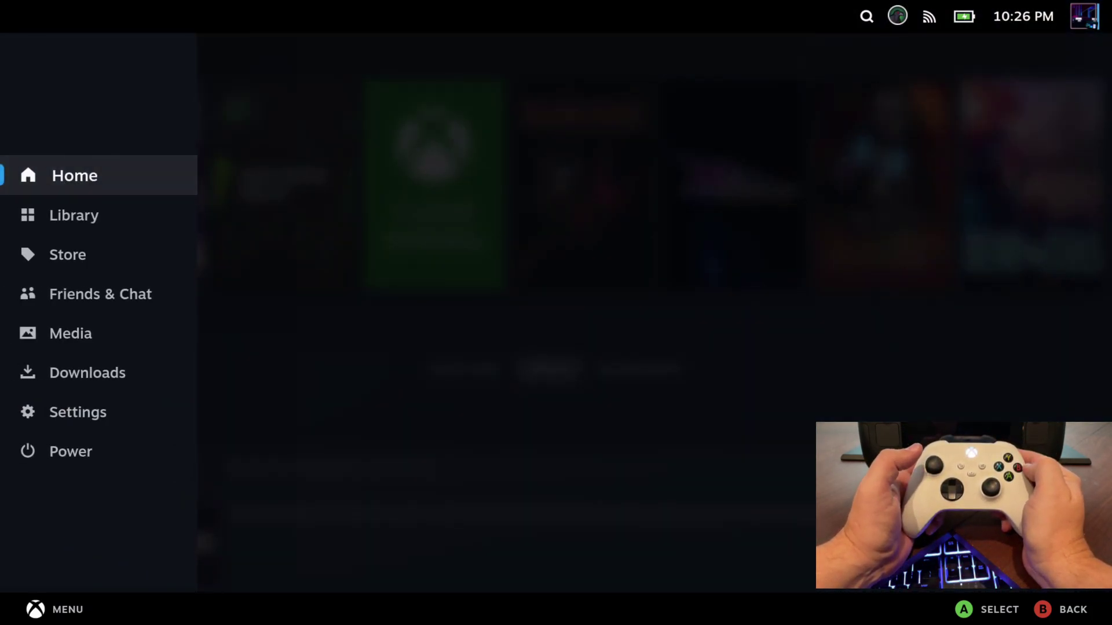
key("Escape")
key("Left")
key("Left")
key("Left")
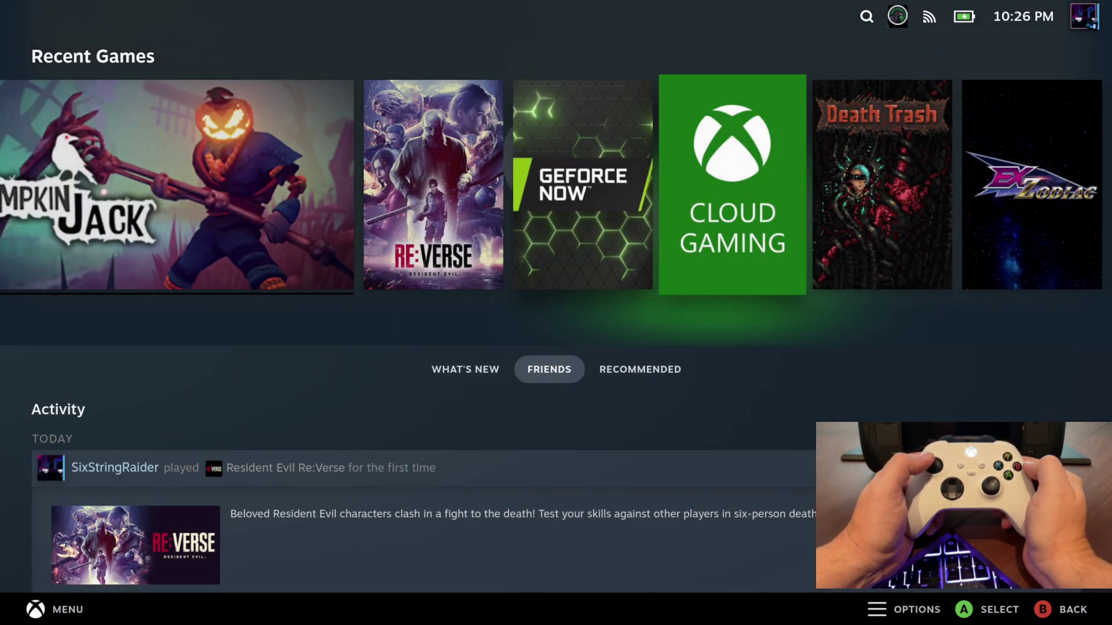
key("Left")
key("Right")
key("Right")
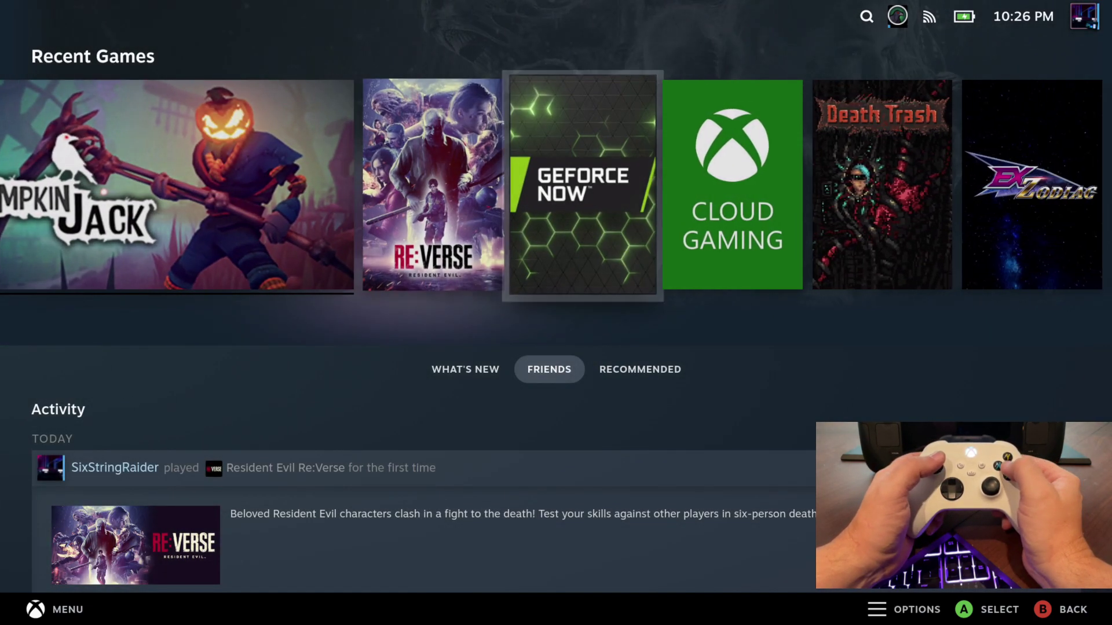
key("Right")
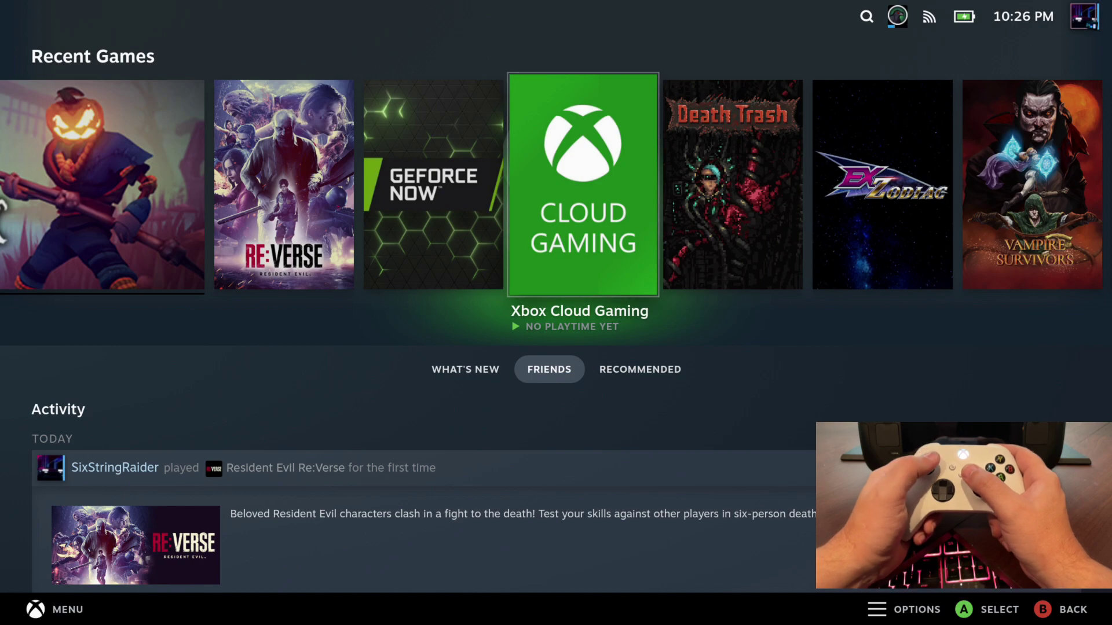
key("Right")
key("Right")
key("Right")
key("Right")
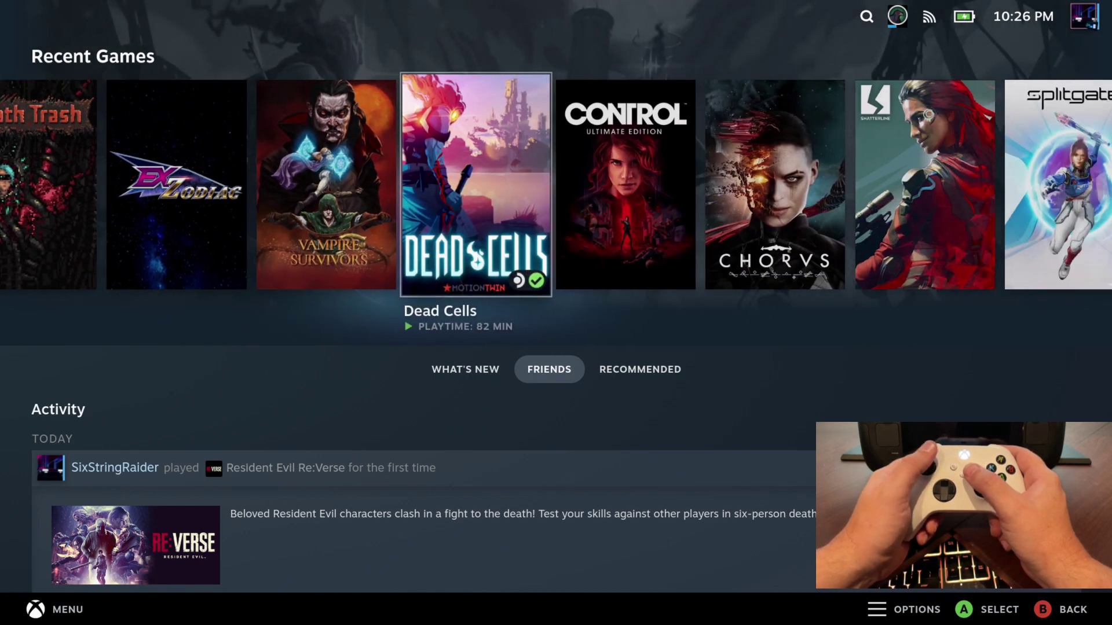
key("Right")
key("Right")
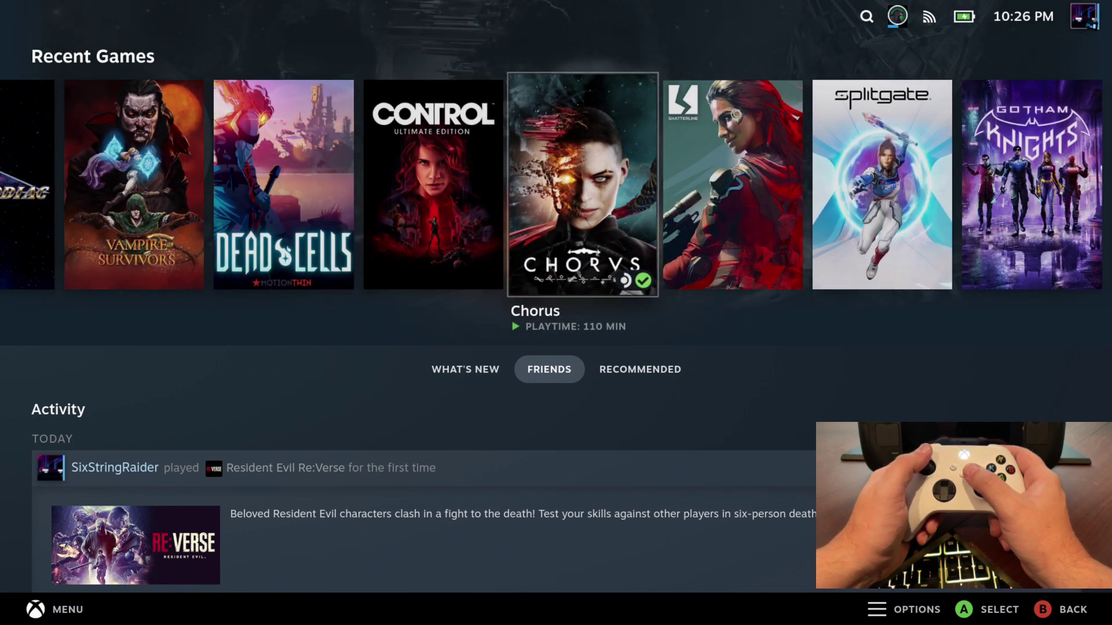
key("Left")
key("Left")
key("Left")
key("Left")
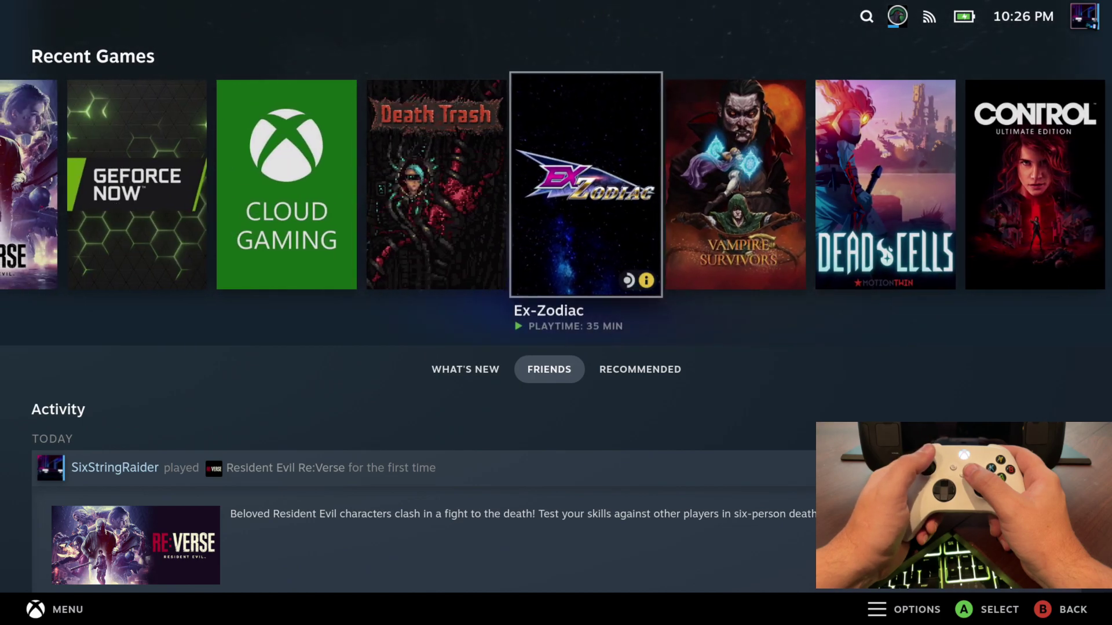
key("Left")
key("Left")
key("Left")
key("Left")
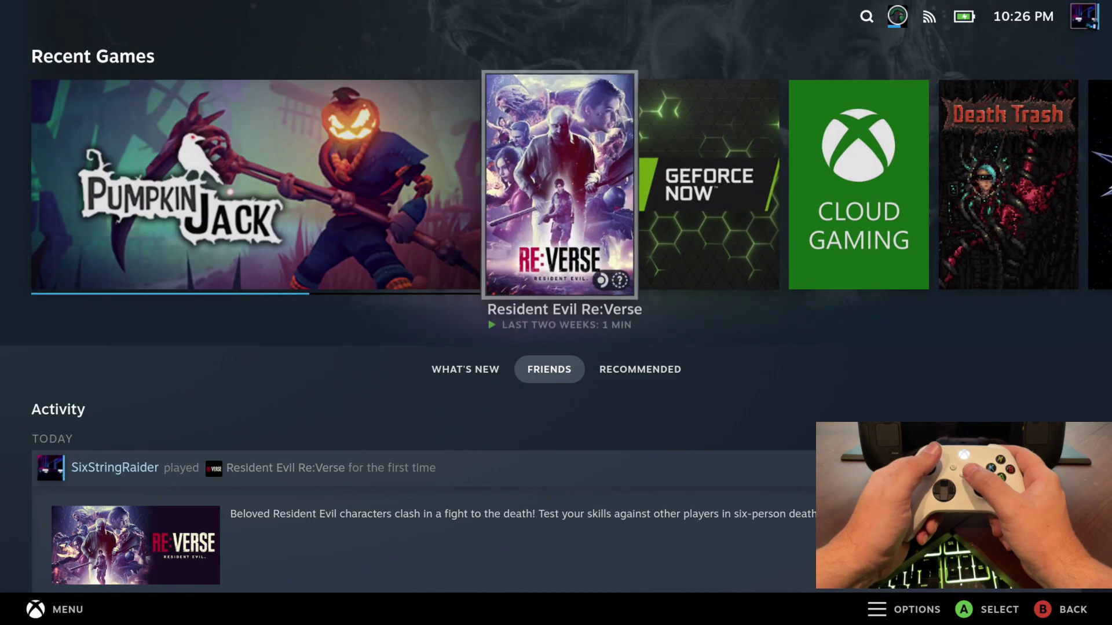